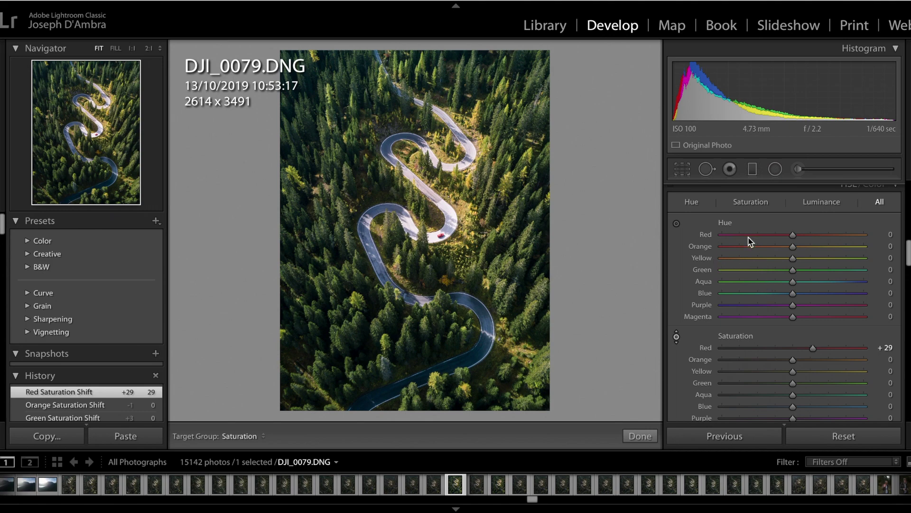
- Look through the HSL adjustments, viewing the Hue and Saturation groups separately
scroll(739, 216, "up", 10)
scroll(739, 217, "down", 10)
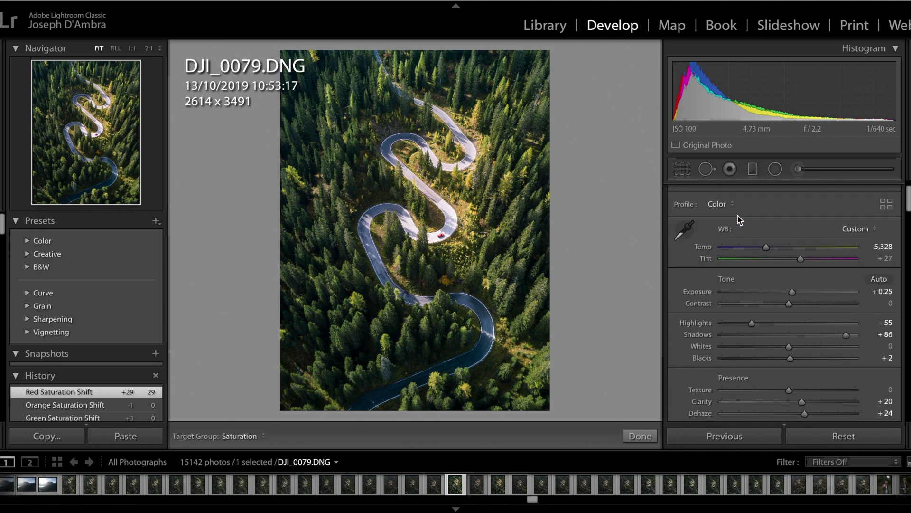
scroll(739, 218, "down", 2)
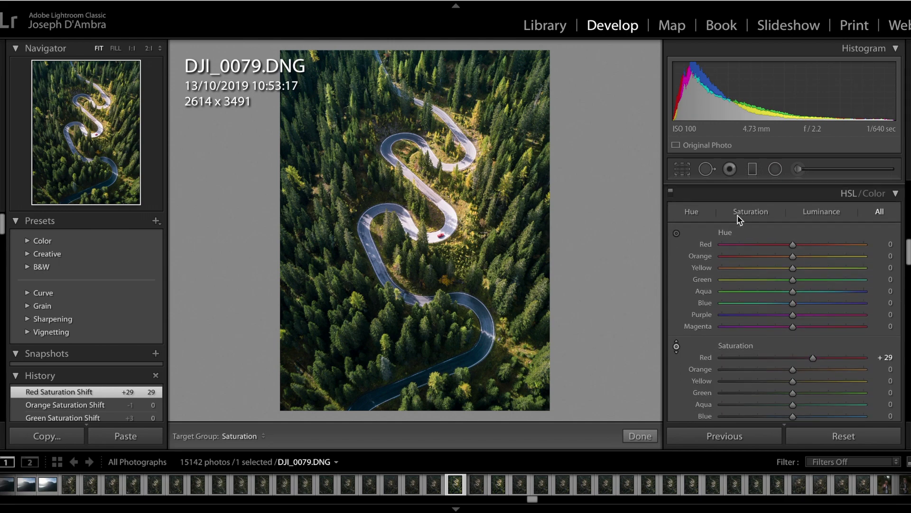
left_click(692, 214)
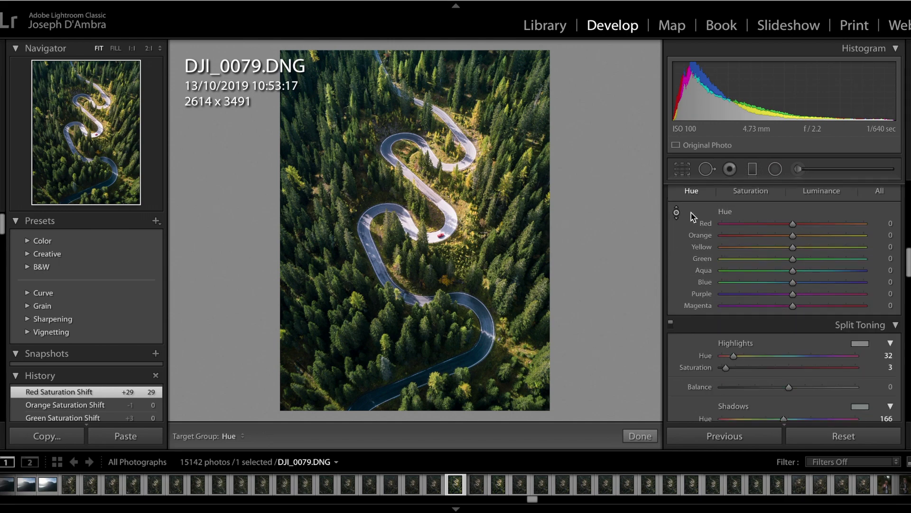
left_click(751, 198)
- Isolate the Luminance group and reset the Green luminance to 0
left_click(821, 199)
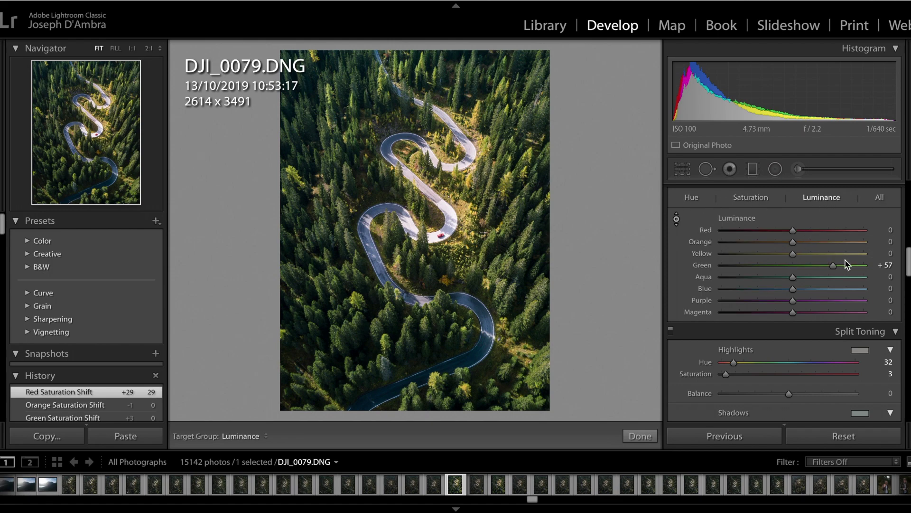
left_click(886, 264)
type("0")
key("Return")
- Show all HSL groups together and reset the Red saturation to 0
left_click(879, 199)
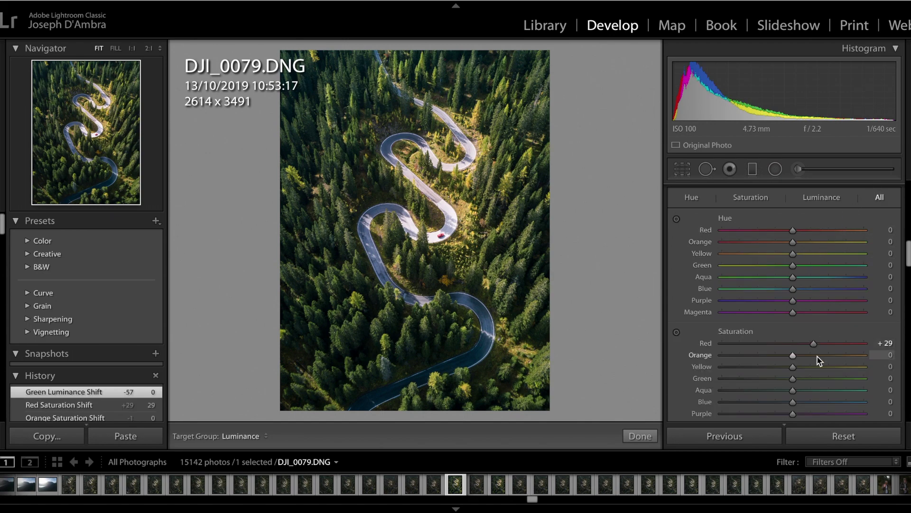
left_click(885, 343)
type("0")
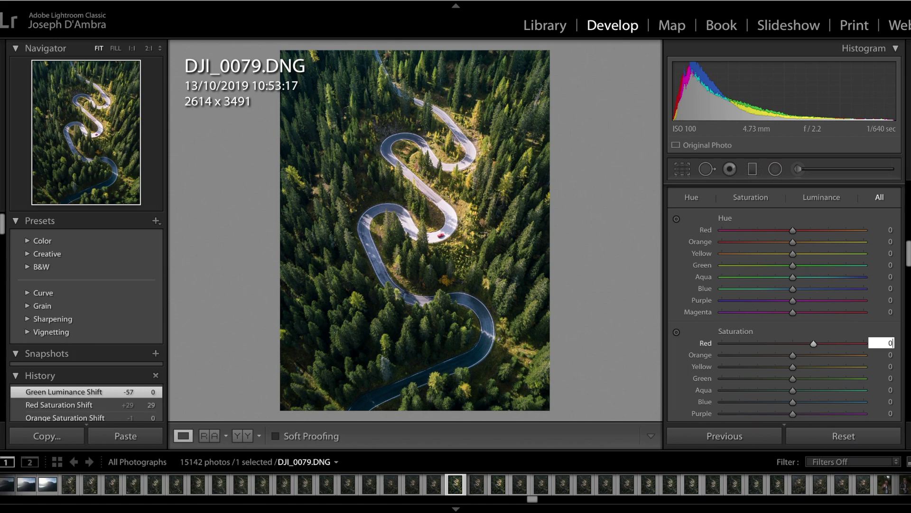
scroll(844, 309, "down", 5)
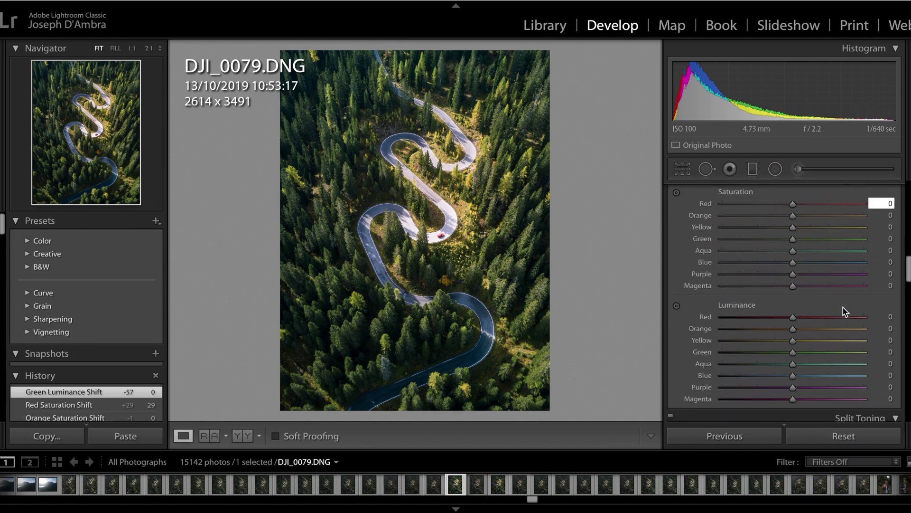
- Try out a manual shift of the Green luminance and bring it back to 0
scroll(844, 309, "up", 2)
scroll(845, 312, "up", 1)
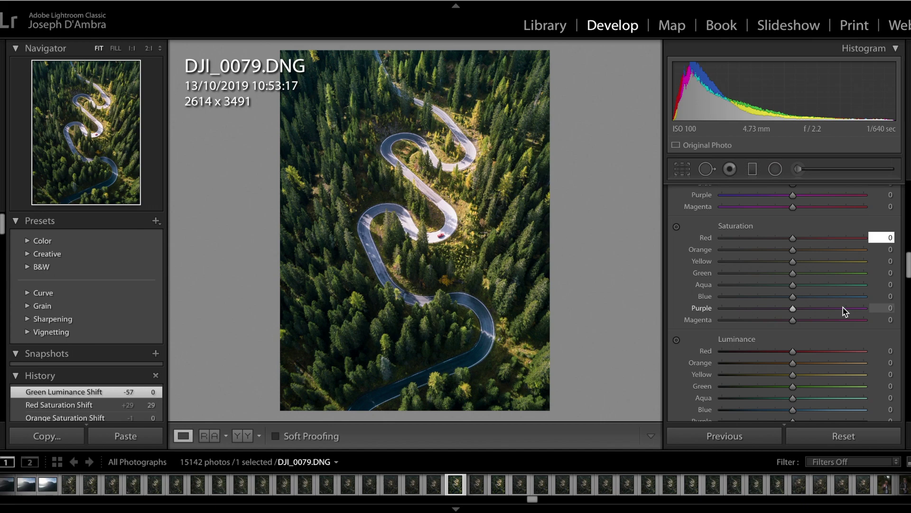
scroll(808, 345, "down", 3)
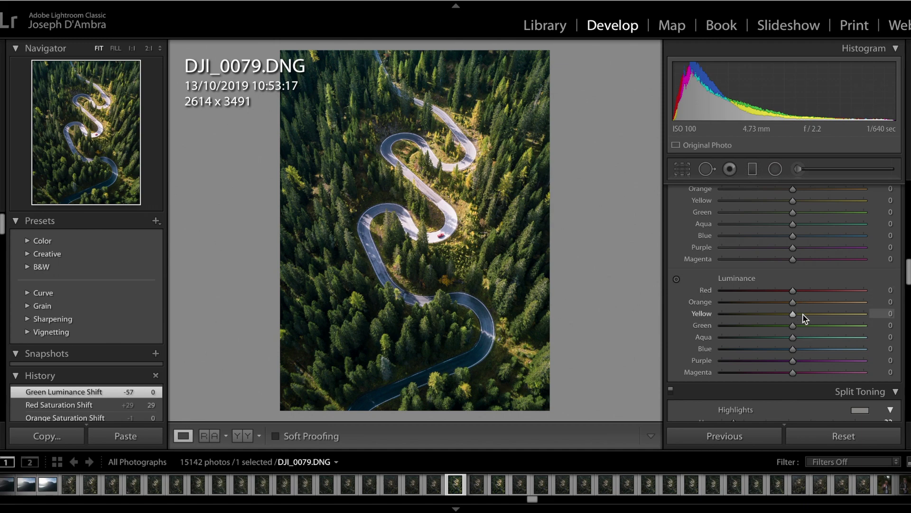
mouse_move(794, 330)
left_mouse_down()
mouse_move(881, 335)
mouse_move(706, 331)
mouse_move(871, 332)
mouse_move(756, 332)
mouse_move(816, 338)
mouse_move(795, 332)
left_mouse_up()
scroll(706, 284, "up", 5)
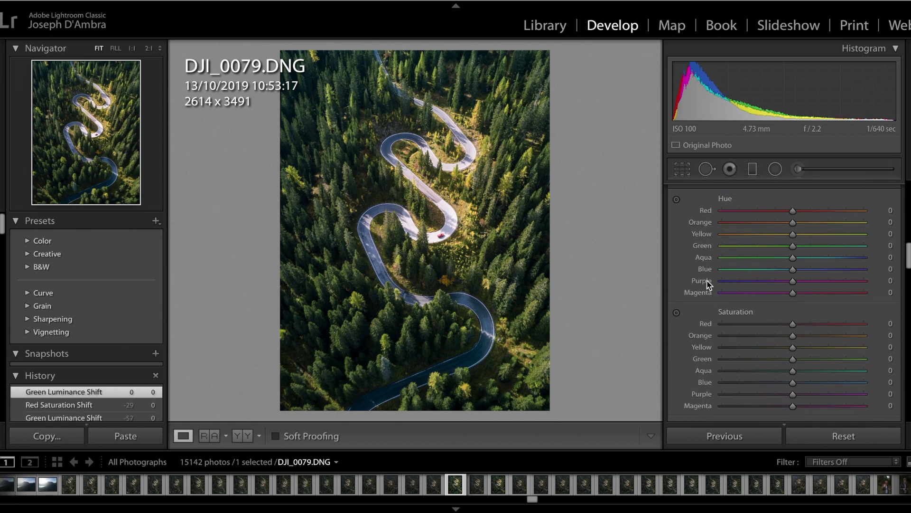
scroll(703, 271, "up", 2)
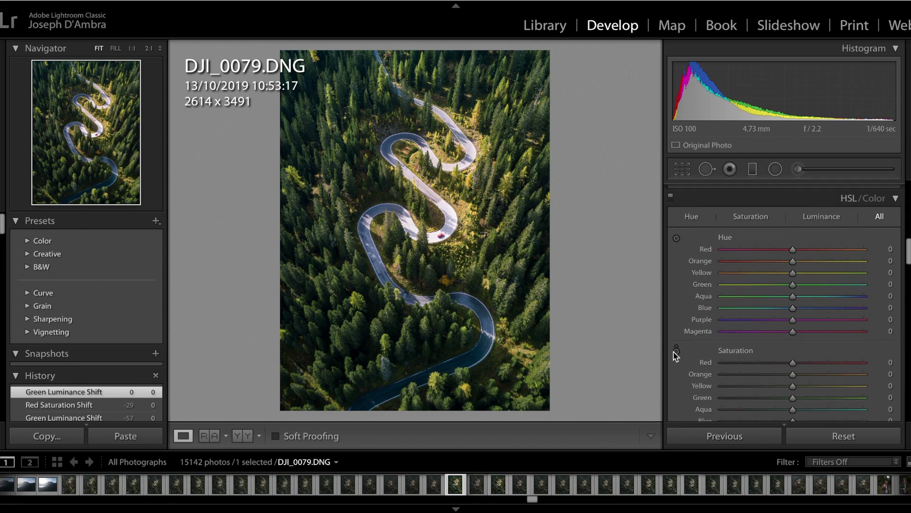
scroll(676, 356, "down", 3)
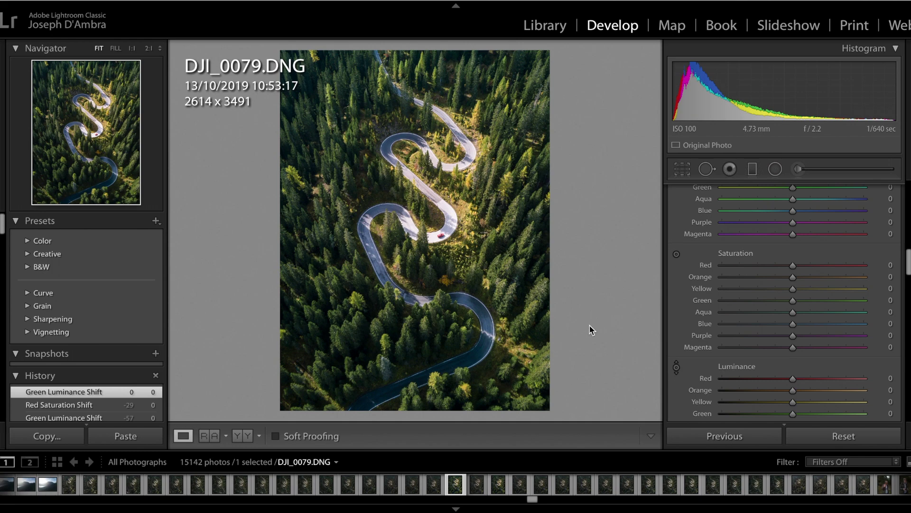
- Use the Luminance targeted adjustment on the forest to raise Yellow to +22 and Green to +9
left_click(507, 248)
left_click(507, 249)
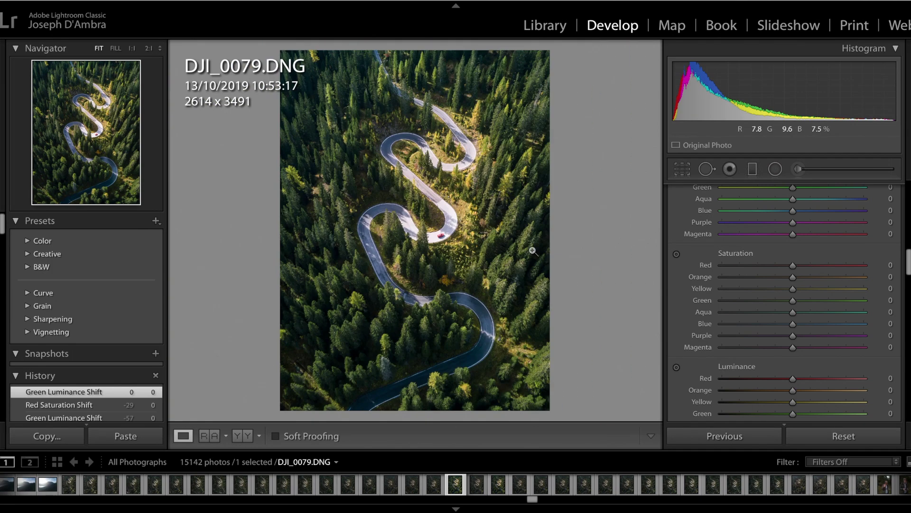
left_click(677, 367)
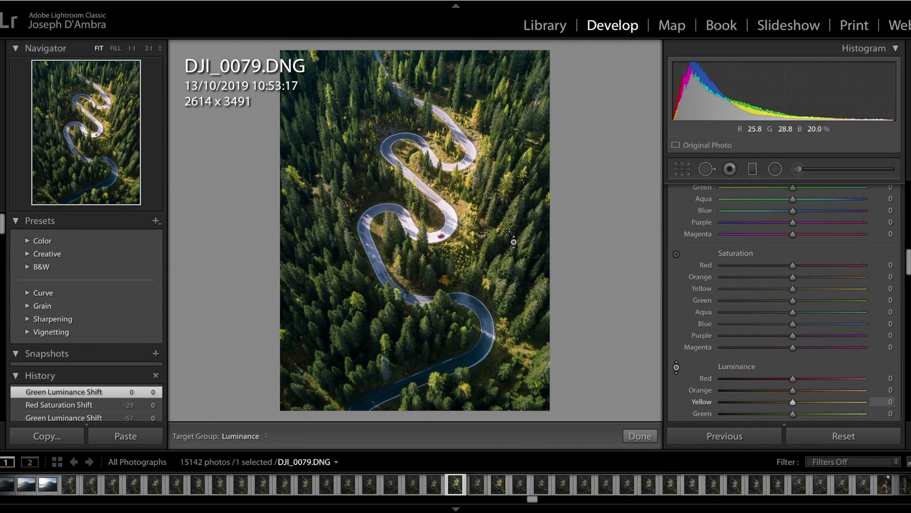
left_click_drag(484, 233, 484, 274)
left_click_drag(427, 295, 427, 247)
mouse_move(507, 225)
left_mouse_down()
mouse_move(508, 260)
mouse_move(507, 239)
left_mouse_up()
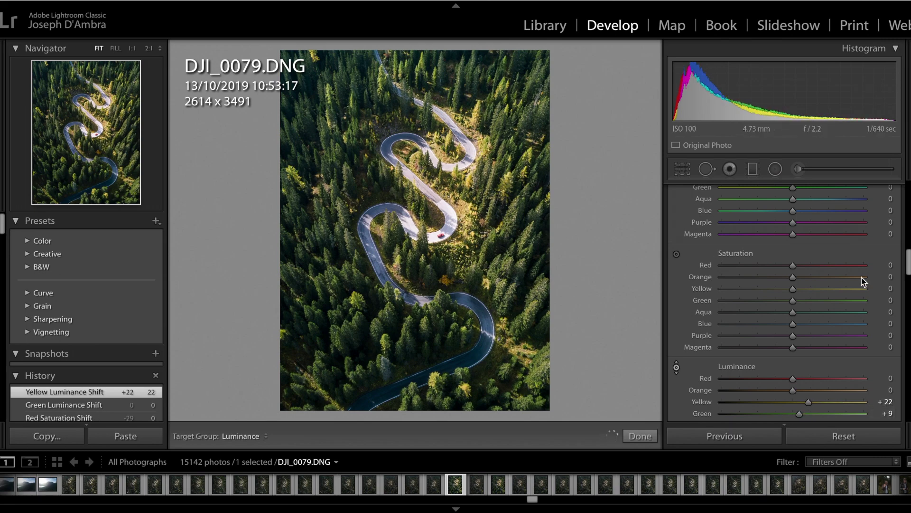
scroll(862, 280, "down", 3)
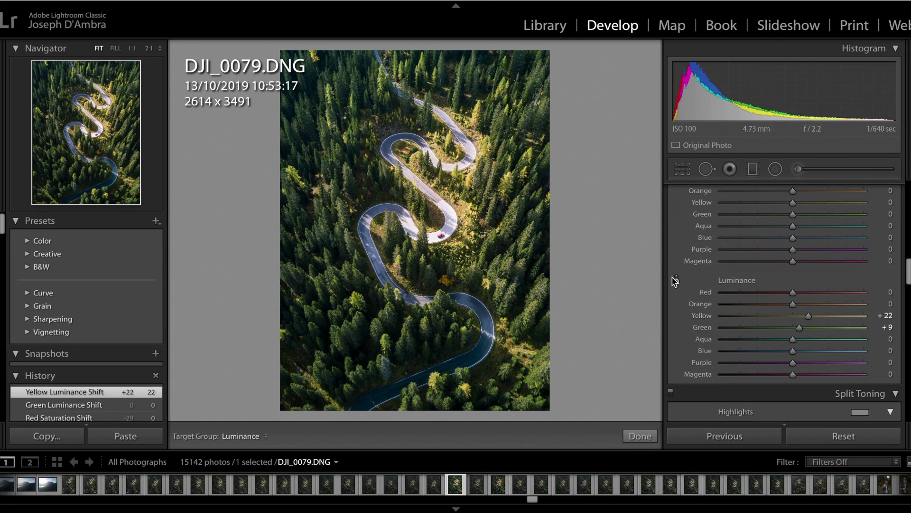
- Sample the forest again with the Luminance targeted adjustment, raising Aqua to +6 and Blue to +1
left_click(677, 280)
left_click(676, 280)
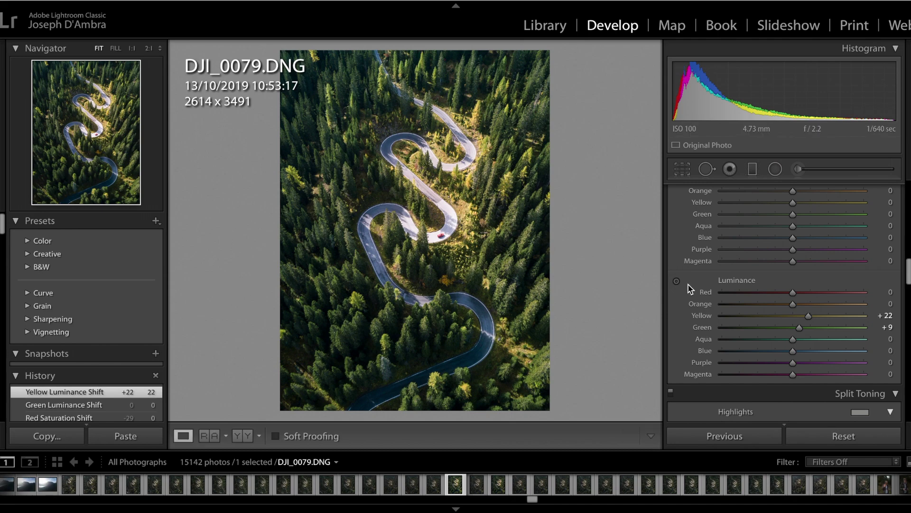
scroll(682, 286, "up", 2)
mouse_move(522, 248)
left_mouse_down()
mouse_move(521, 201)
mouse_move(521, 295)
mouse_move(522, 200)
mouse_move(522, 247)
left_mouse_up()
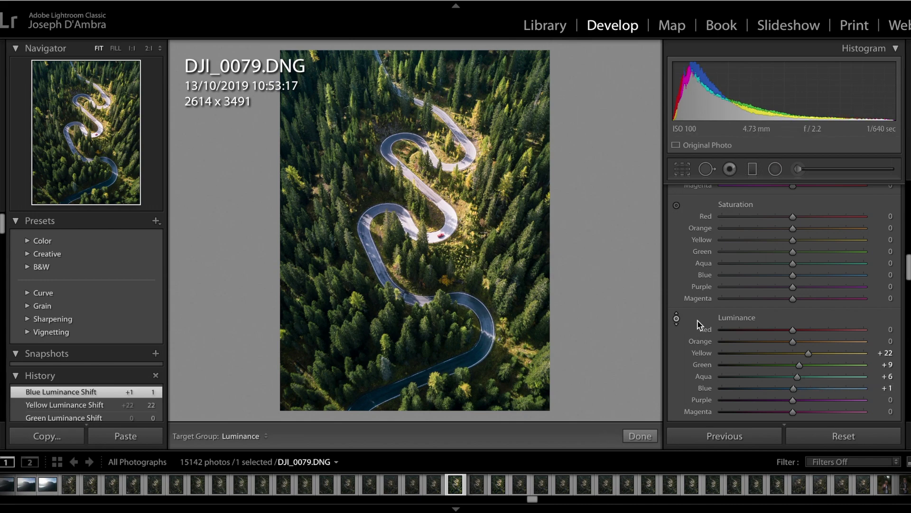
- Reset the Blue, Aqua, Green and Yellow luminance values to 0
left_click(886, 388)
type("0")
left_click(885, 376)
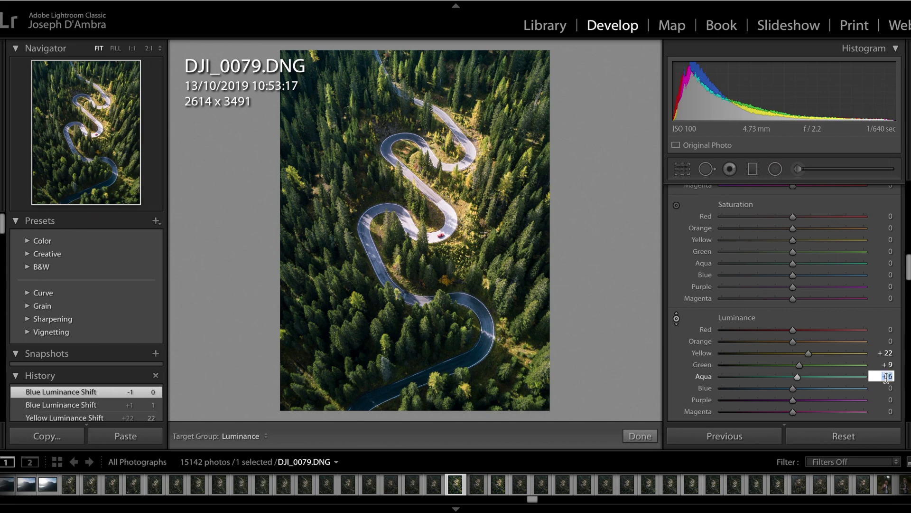
type("0")
left_click(889, 363)
type("0")
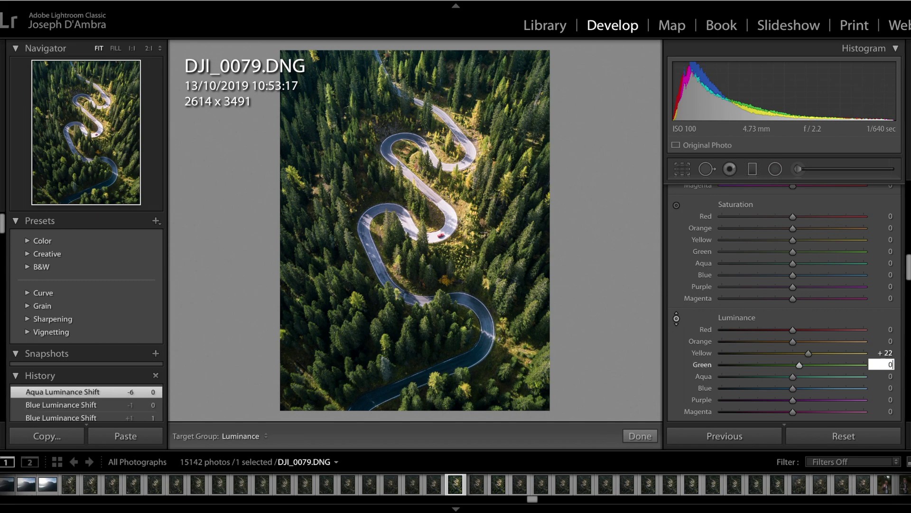
left_click(875, 350)
type("0")
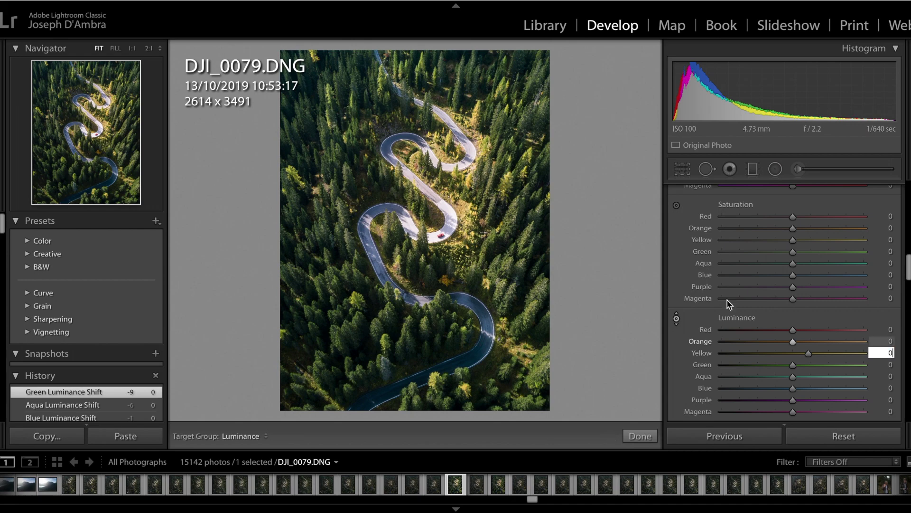
key("Return")
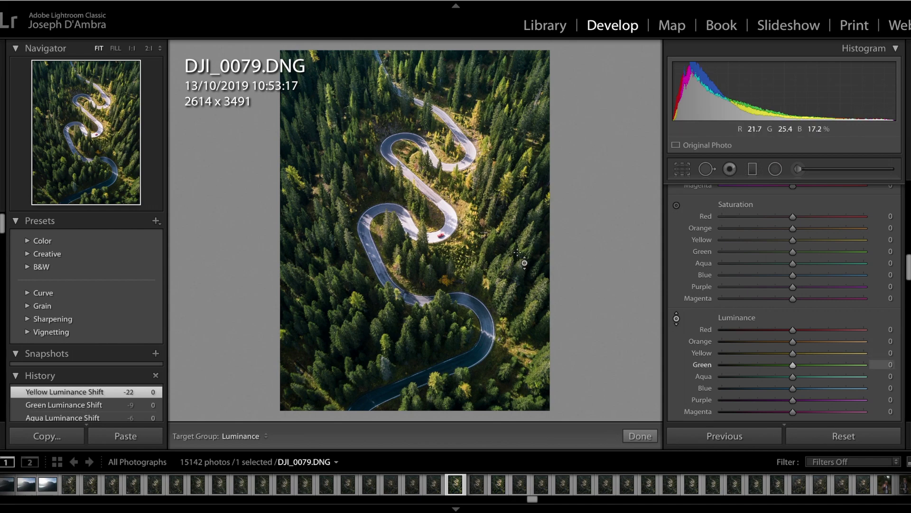
- Brighten the trees with the Luminance targeted adjustment to Yellow +15 and Green +8, and exit the tool
mouse_move(517, 241)
left_mouse_down()
mouse_move(517, 216)
mouse_move(519, 253)
mouse_move(524, 233)
left_mouse_up()
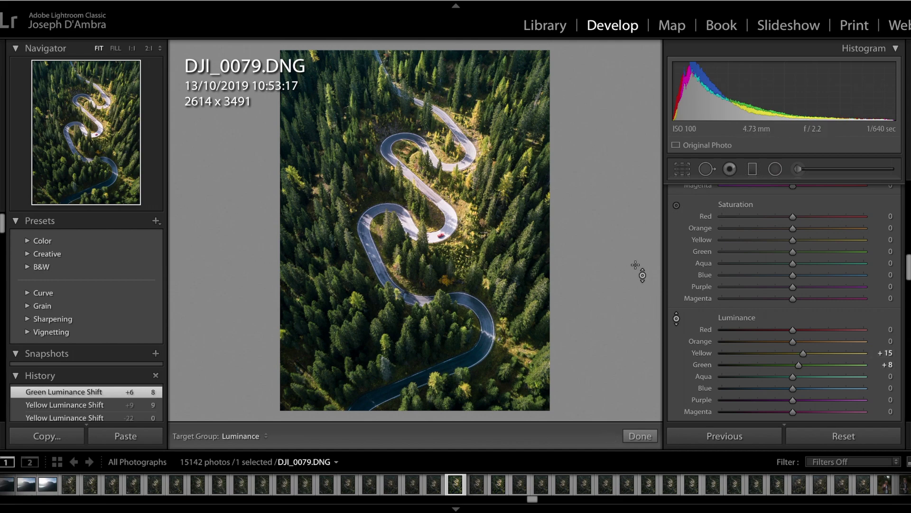
scroll(729, 242, "up", 1)
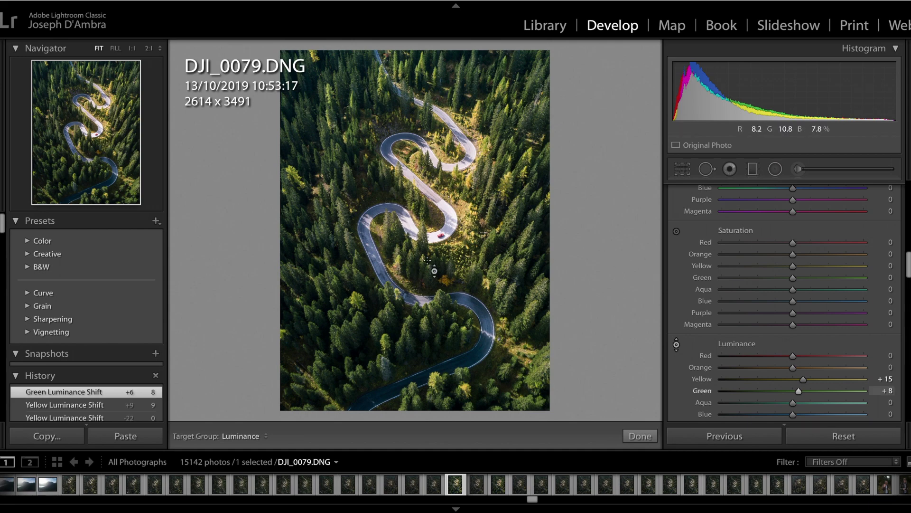
left_click(676, 345)
- Intensify the red car on the road by testing the Red saturation at +100 and settling on +51
left_click(440, 230)
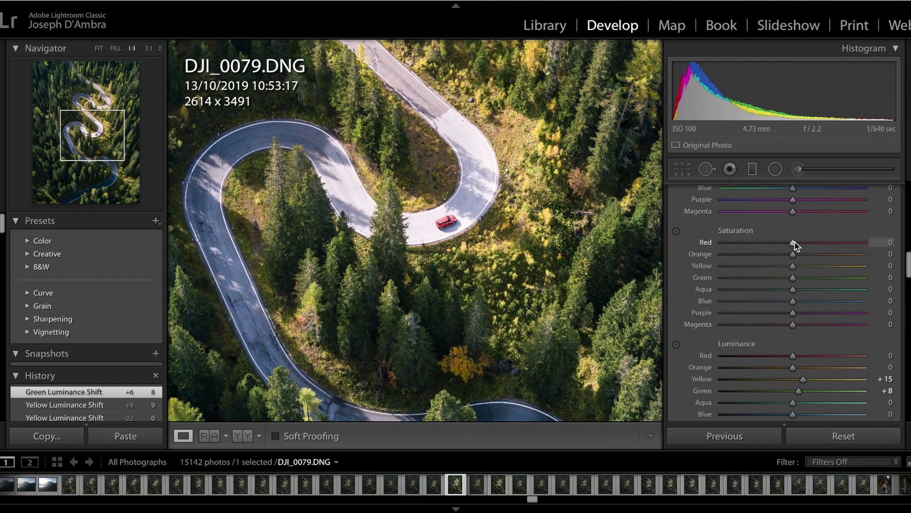
left_click_drag(793, 243, 895, 250)
left_click(439, 221)
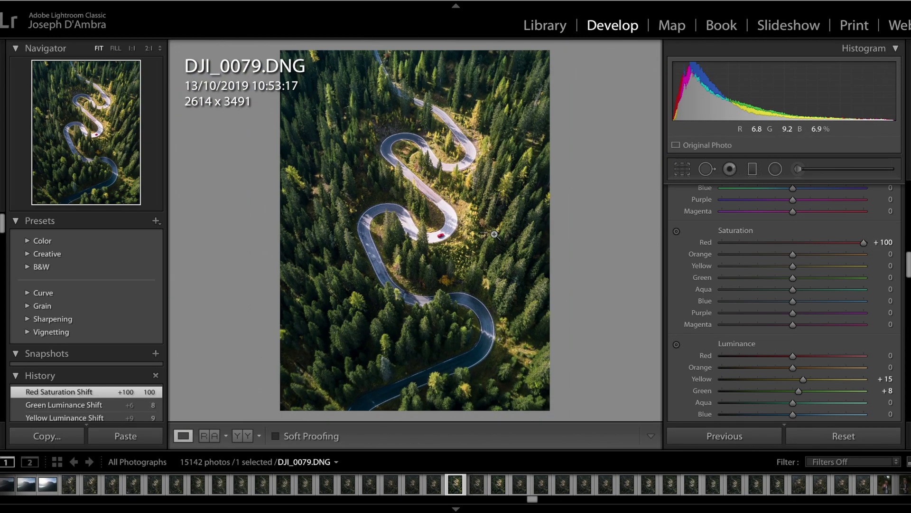
left_click(831, 243)
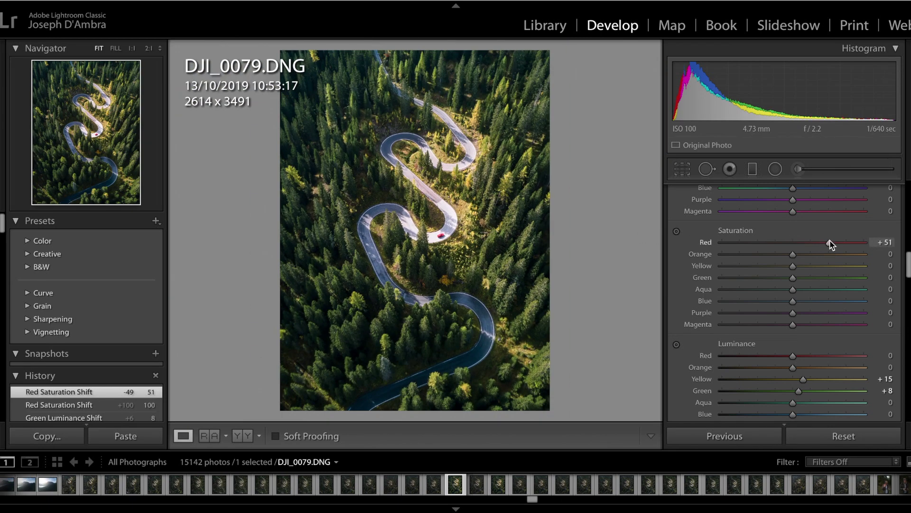
- Desaturate the sunlit foliage with the Saturation targeted adjustment, ending at Yellow -33 and Green -7
left_click(676, 231)
left_click_drag(475, 260, 477, 285)
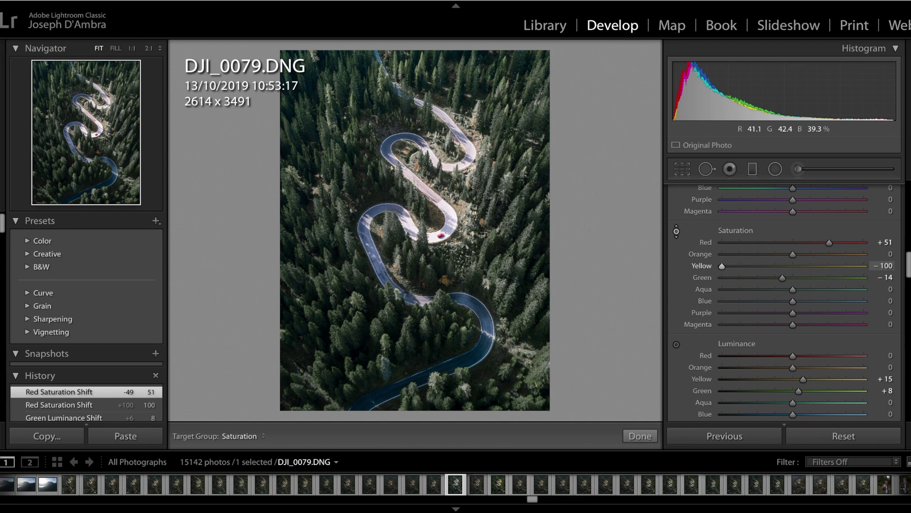
left_click_drag(477, 289, 477, 273)
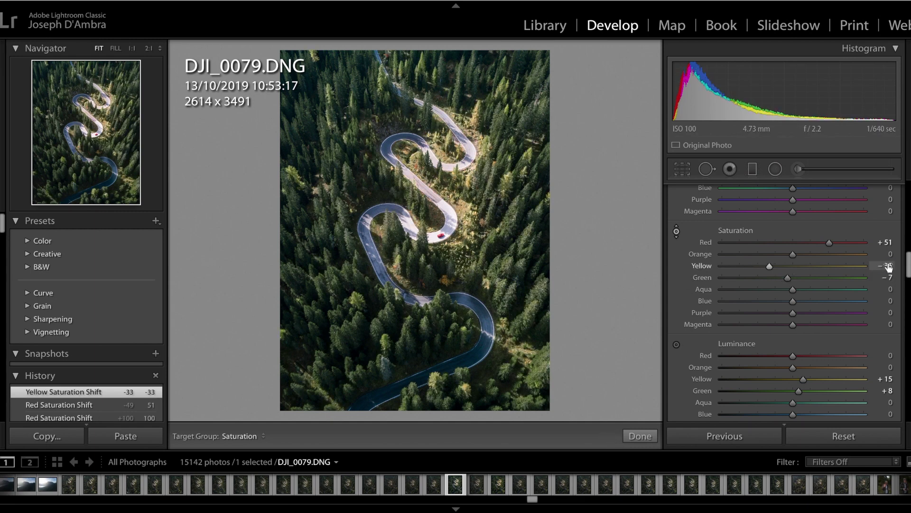
- Reset the Yellow and Green saturation values to 0
left_click(886, 266)
type("0")
key("Return")
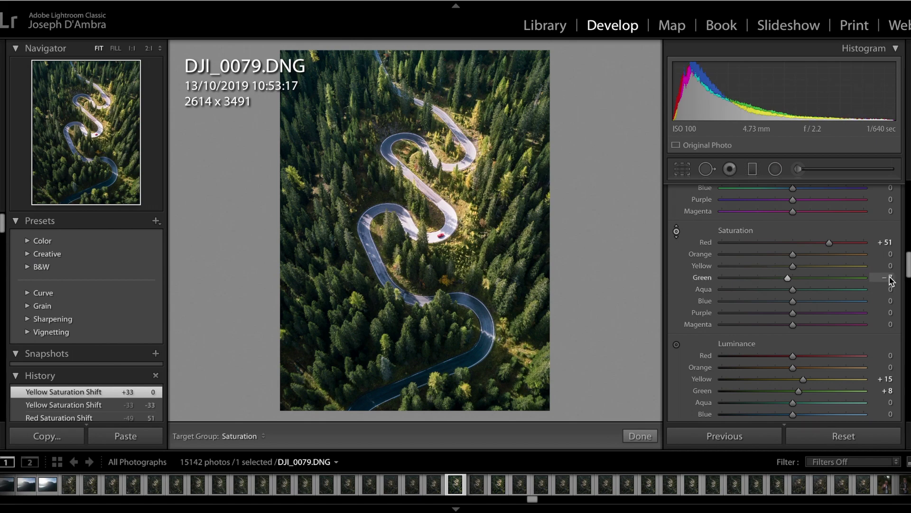
left_click(889, 278)
type("0")
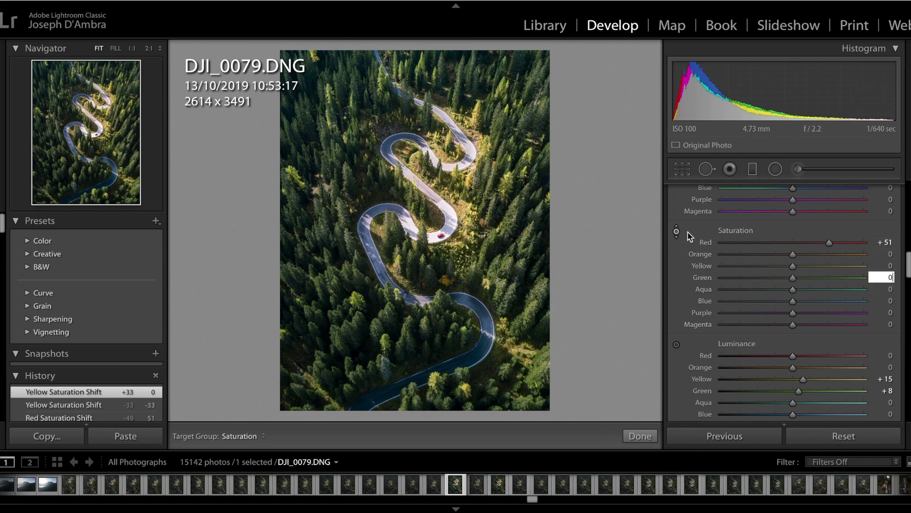
- Switch the targeted adjustment tool from Saturation to Hue
scroll(689, 237, "up", 3)
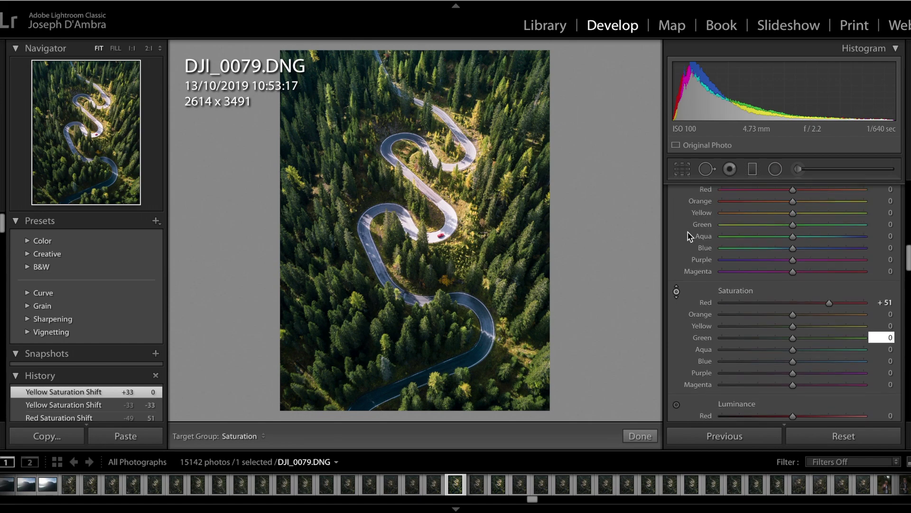
scroll(690, 236, "up", 3)
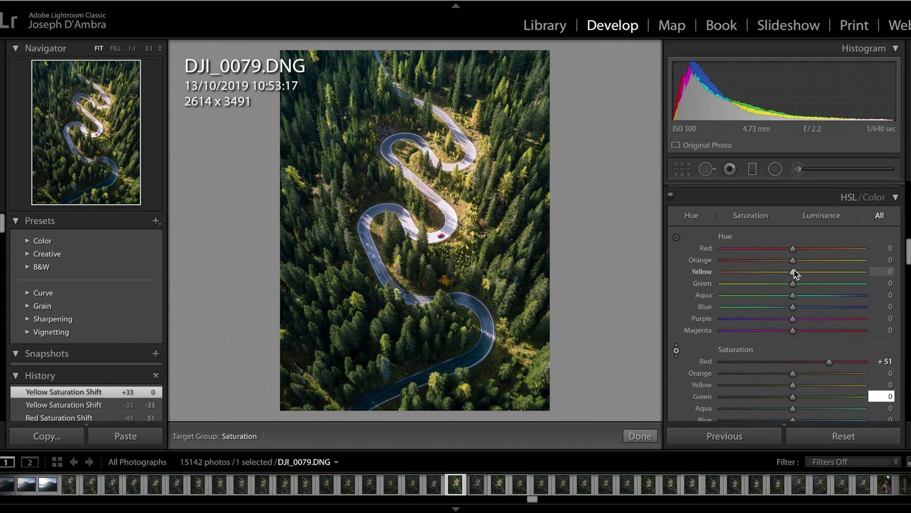
scroll(824, 291, "down", 6)
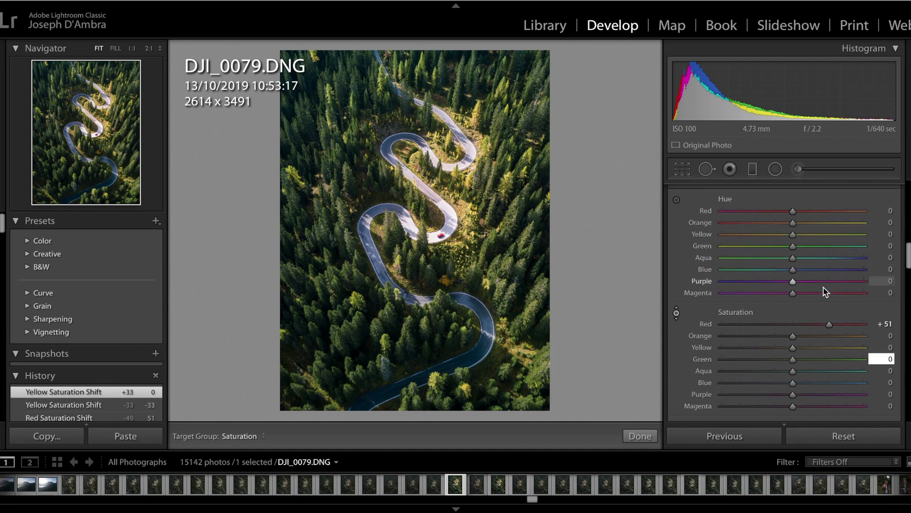
scroll(824, 291, "up", 7)
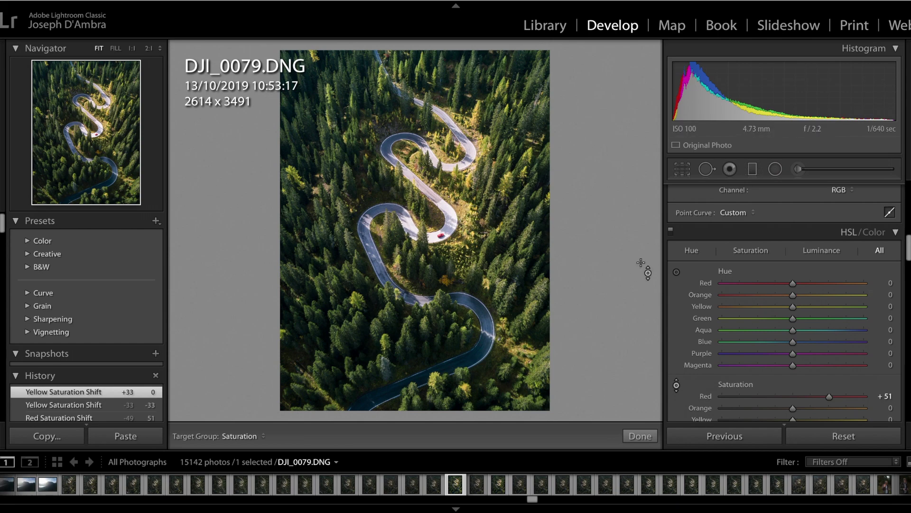
left_click(677, 271)
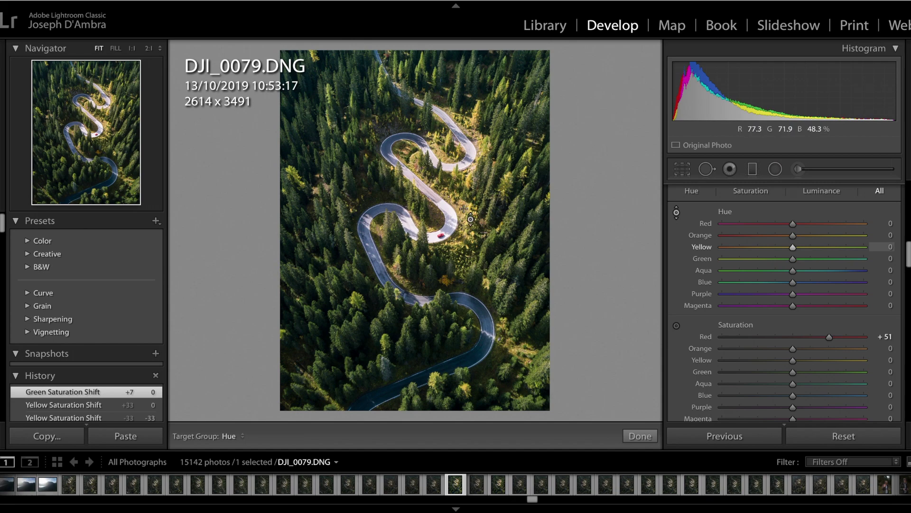
- Try the Hue targeted adjustment on the sunlit foliage beside the road, with Orange at +39 and Yellow at -17
left_click_drag(482, 235, 470, 218)
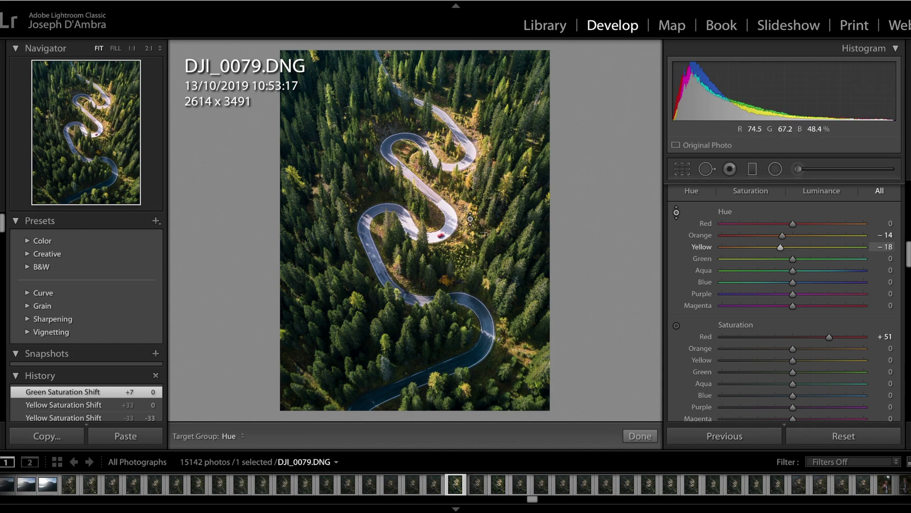
left_click(820, 236)
mouse_move(470, 223)
left_mouse_down()
mouse_move(484, 198)
mouse_move(483, 236)
mouse_move(472, 228)
left_mouse_up()
- Reset the Yellow and Orange hue values to 0
left_click(884, 246)
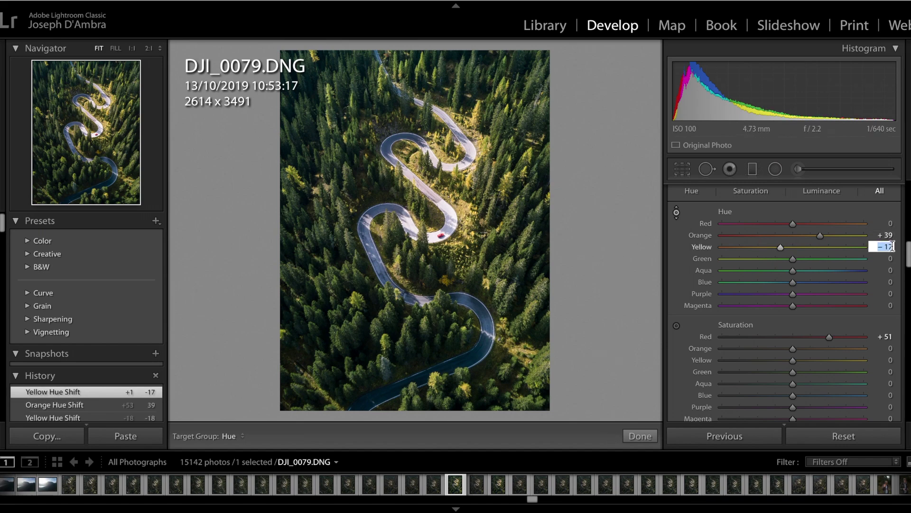
type("0")
key("shift+Tab")
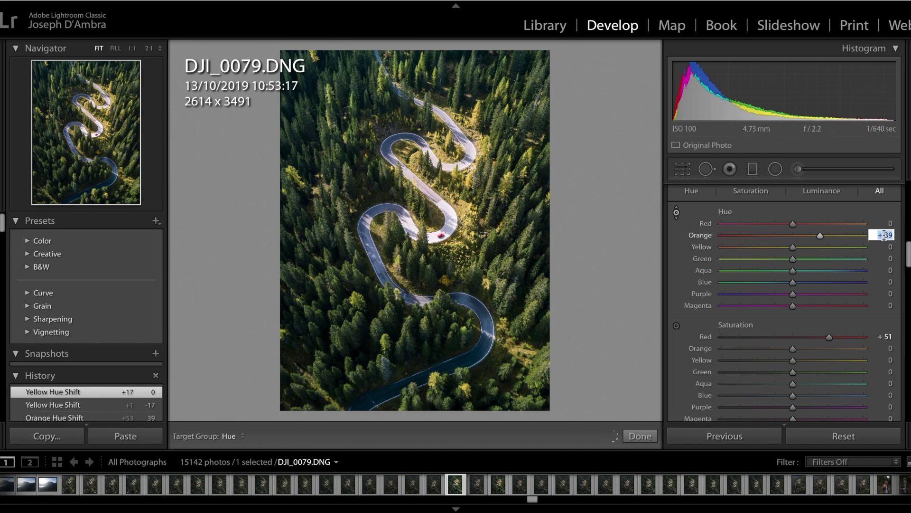
type("0")
key("Return")
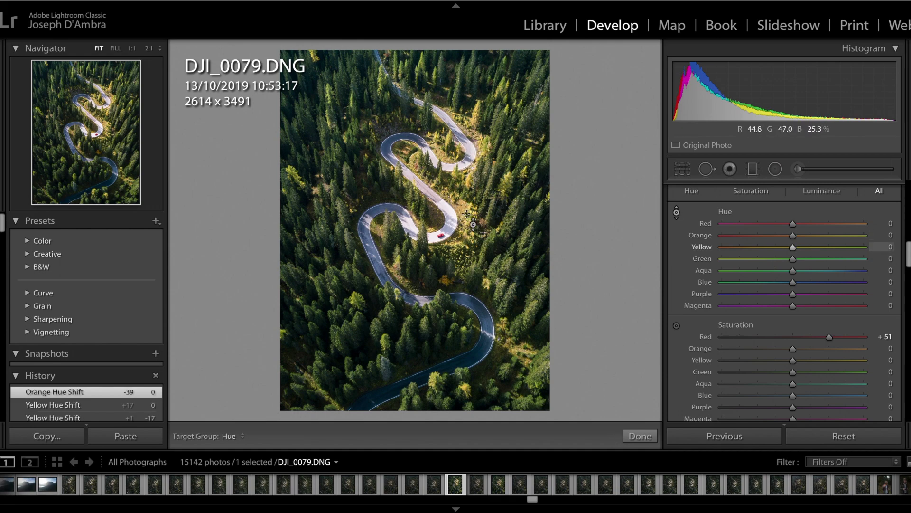
- Warm the sunlit foliage with the Hue targeted adjustment, settling on Yellow -47 and Orange -22, and exit the tool
mouse_move(463, 214)
left_mouse_down()
mouse_move(446, 181)
mouse_move(467, 189)
mouse_move(468, 223)
left_mouse_up()
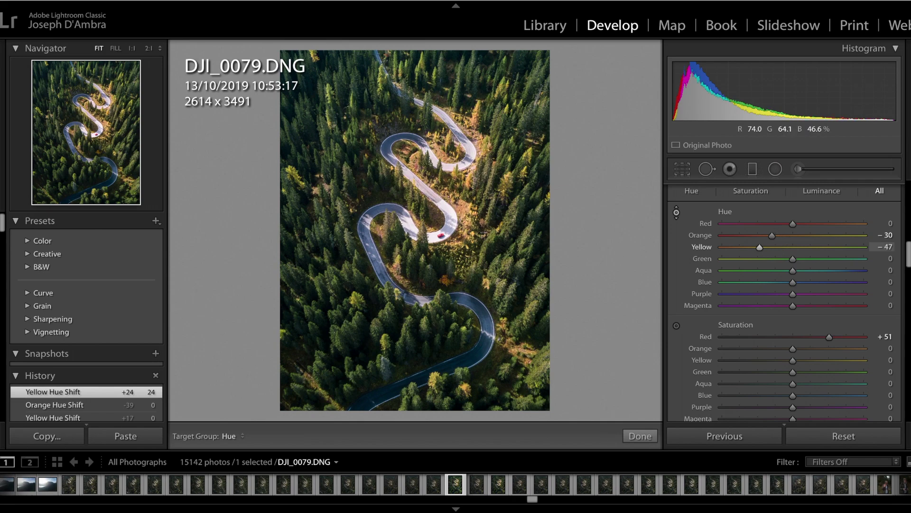
left_click_drag(468, 223, 470, 222)
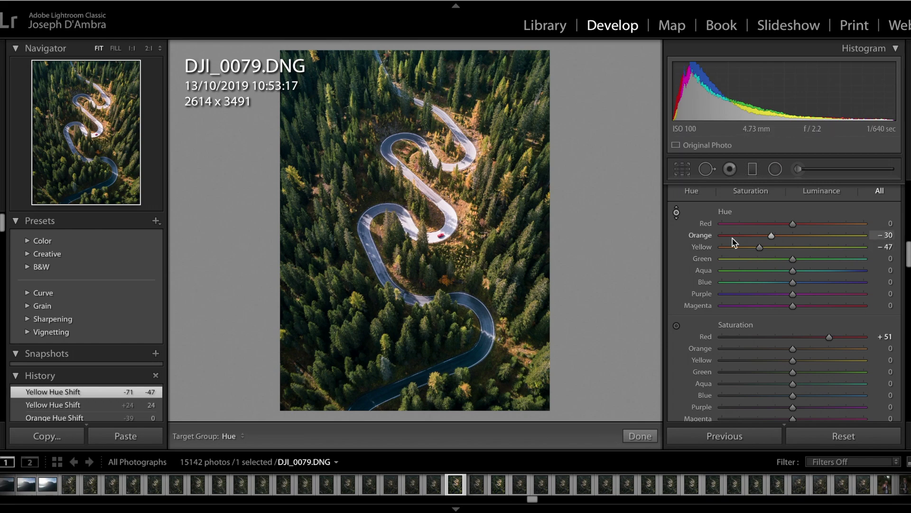
mouse_move(775, 237)
left_mouse_down()
mouse_move(726, 240)
mouse_move(883, 249)
mouse_move(764, 246)
mouse_move(783, 245)
left_mouse_up()
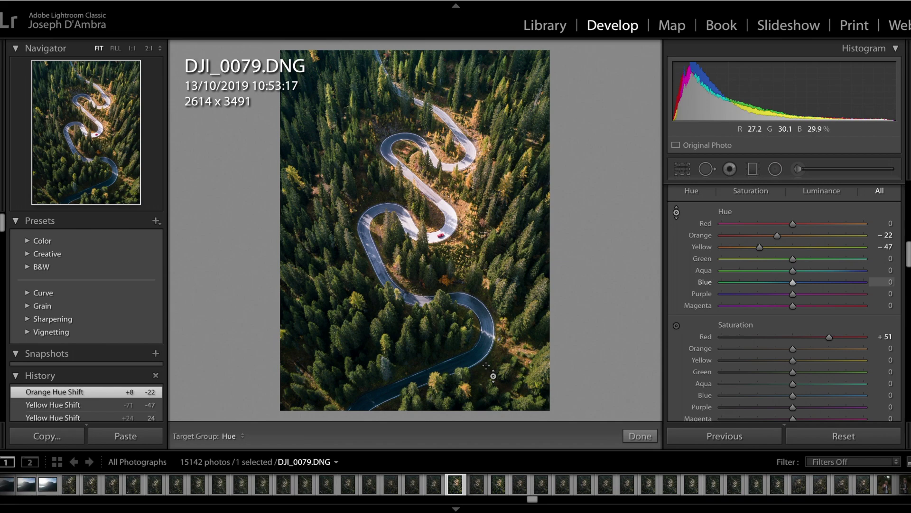
left_click(676, 213)
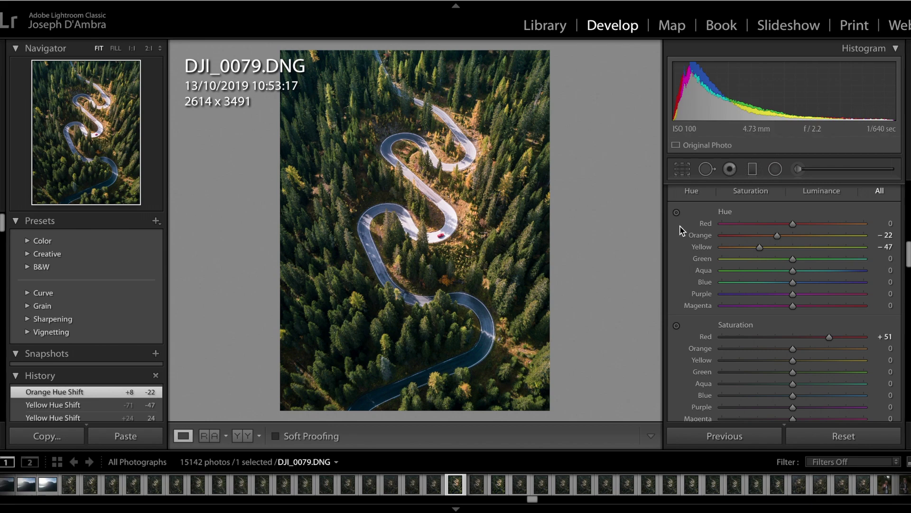
- Exaggerate the hues of the trees and road, using targeted adjustment for Yellow -85 and Green -95, plus Aqua +100 and Blue -100
left_click(677, 213)
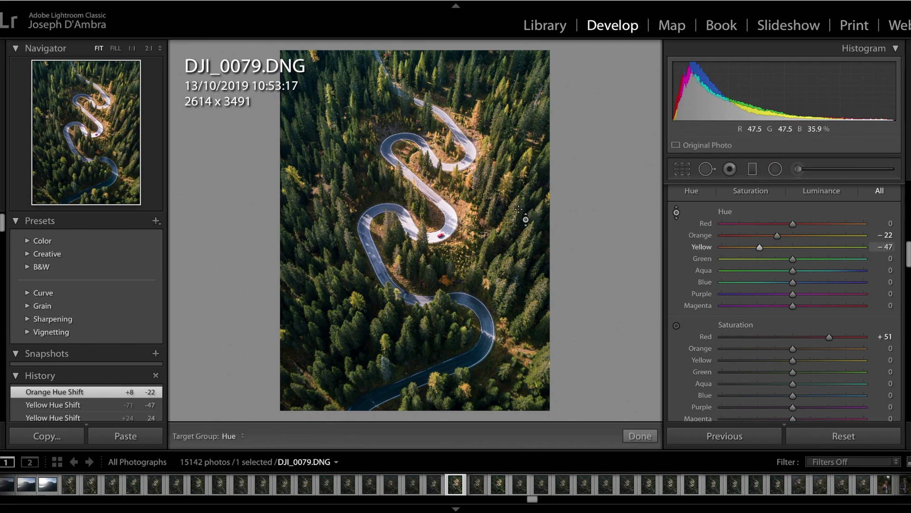
left_click_drag(520, 143, 521, 219)
left_click_drag(468, 285, 508, 190)
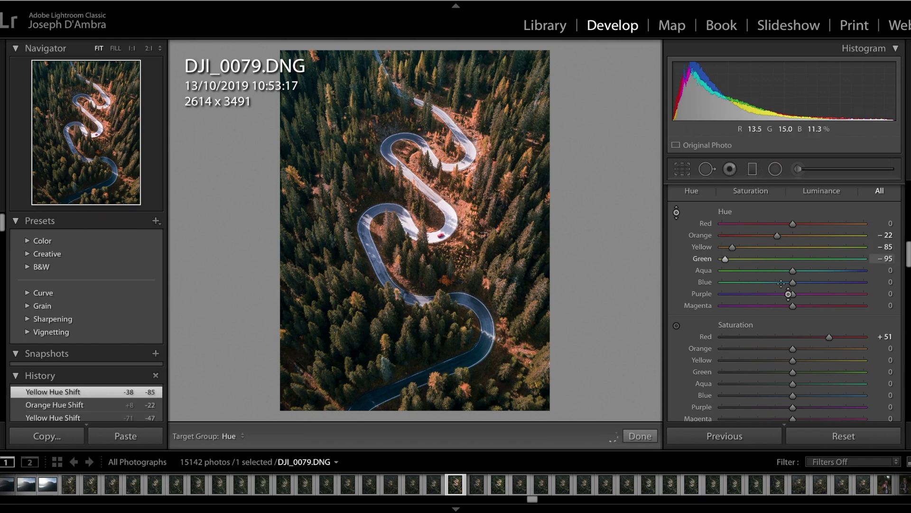
left_click_drag(794, 271, 865, 271)
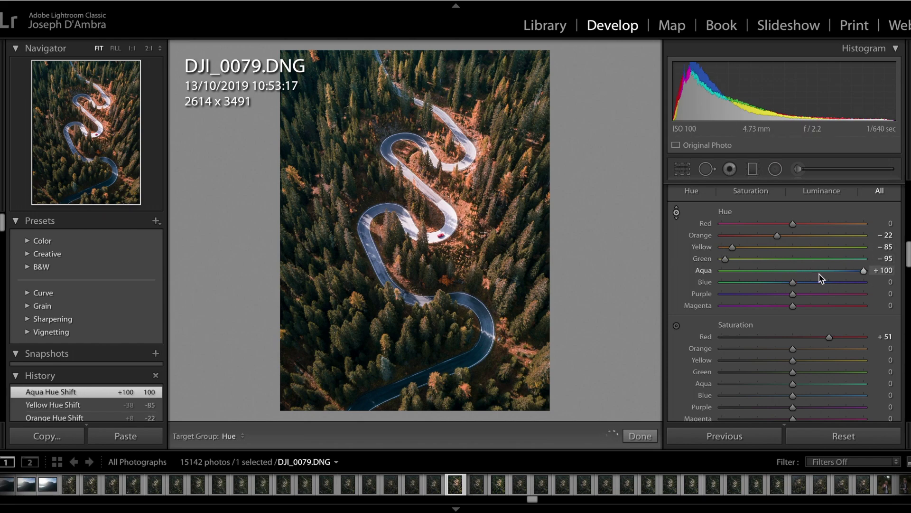
left_click_drag(812, 283, 722, 284)
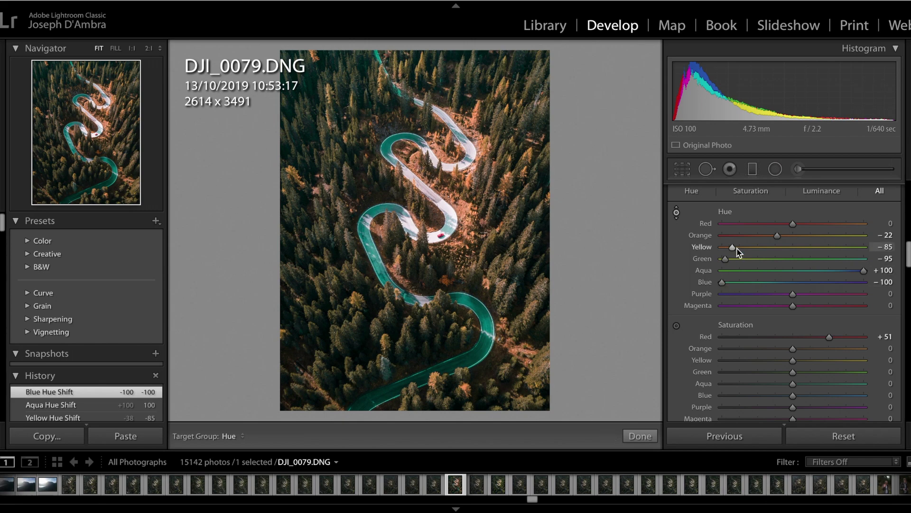
- Turn the HSL/Color adjustments off and on again to compare the photo before and after
scroll(673, 208, "up", 1)
left_click(671, 207)
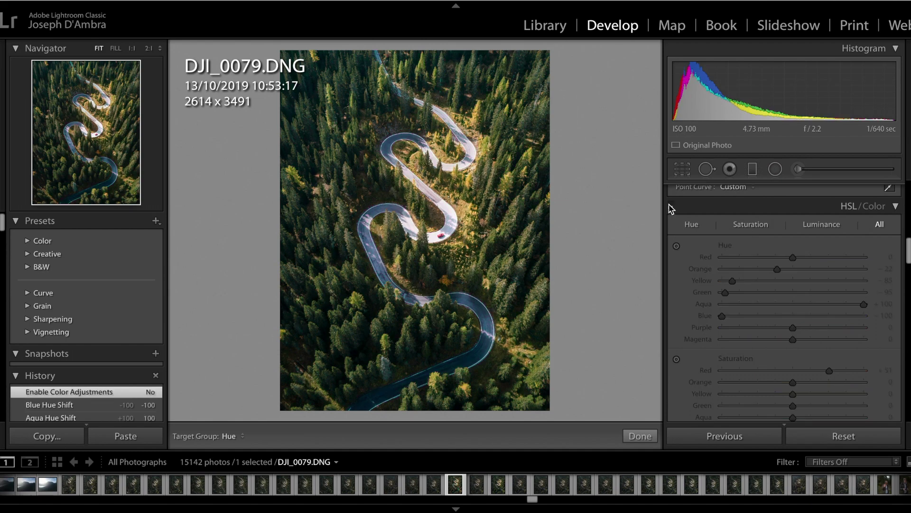
left_click(672, 207)
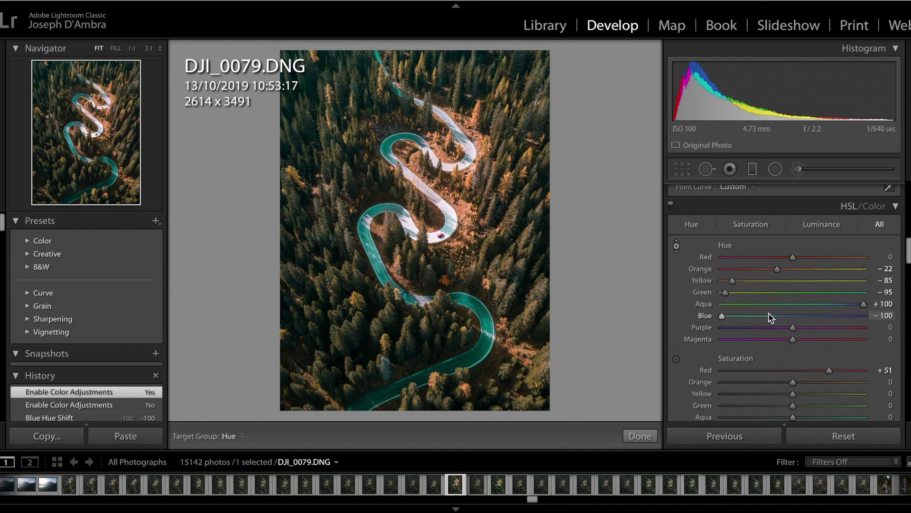
- Reset the Blue, Aqua and Green hue values to 0
left_click(892, 314)
type("0")
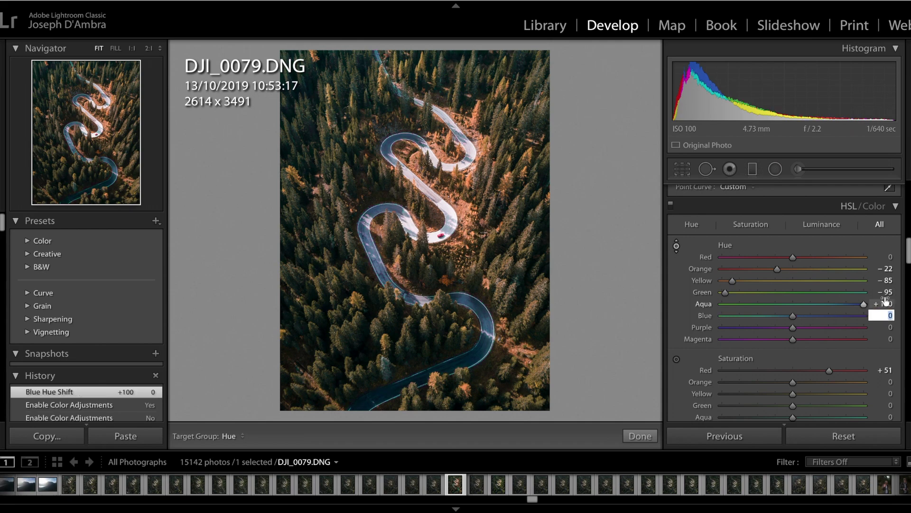
left_click(883, 302)
type("0")
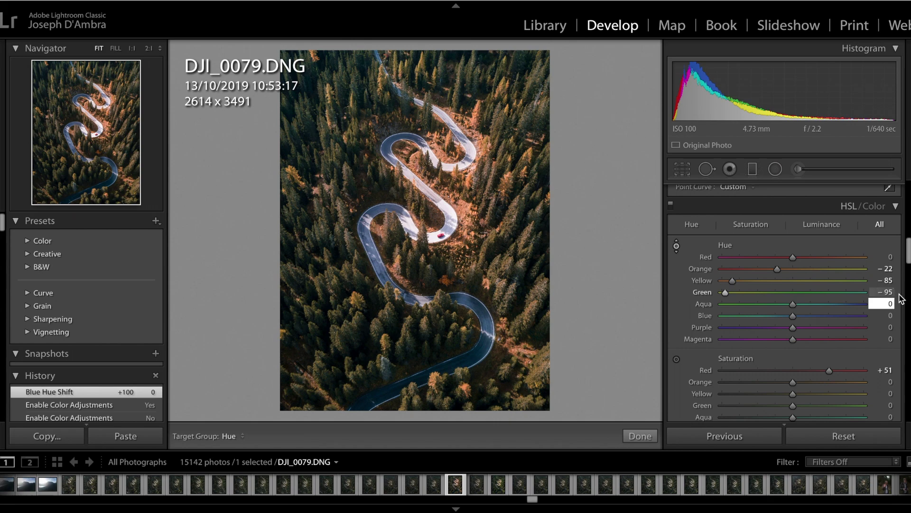
left_click(885, 291)
type("0")
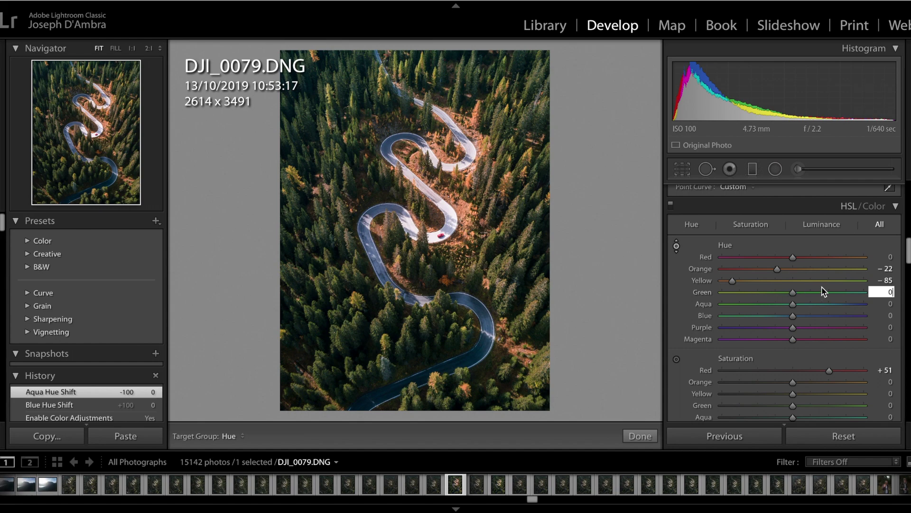
- Reduce the orange shift in the sunlit foliage by setting the Yellow hue to -36 and fine-tuning it to -56
left_click(766, 280)
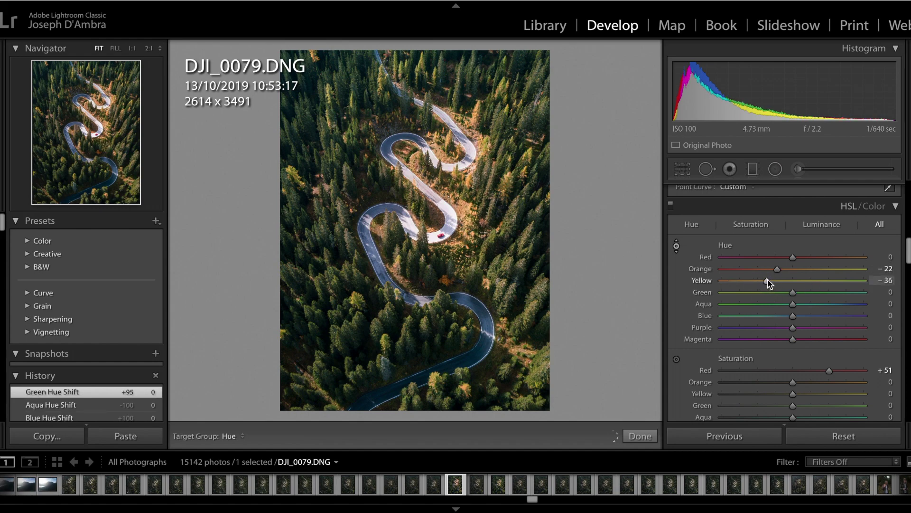
left_click_drag(767, 280, 754, 286)
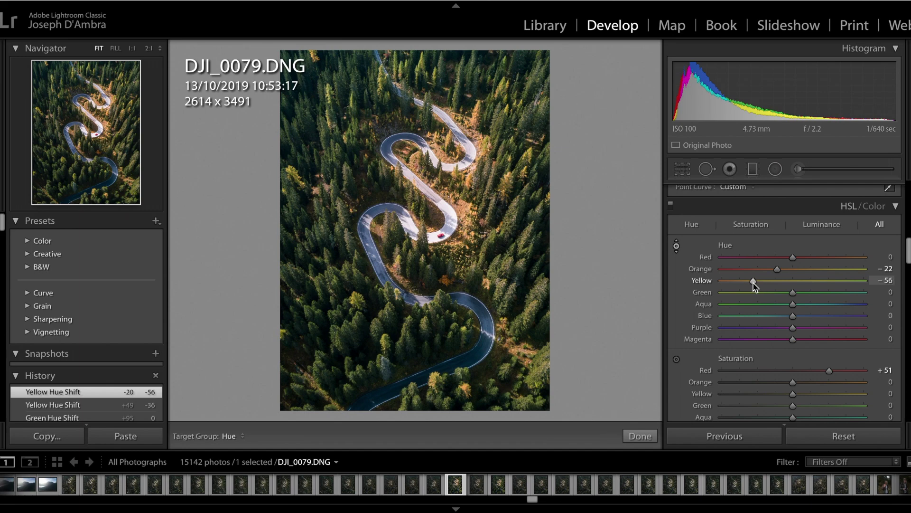